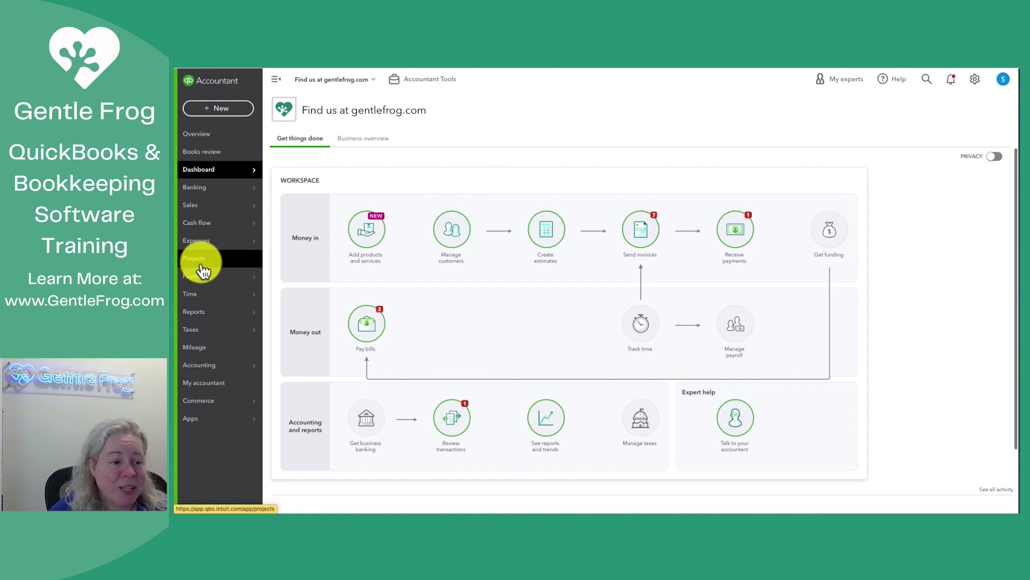
Step: Open A Customer Project from the Projects list to see its $1,750 income and $62 profit
left_click(267, 260)
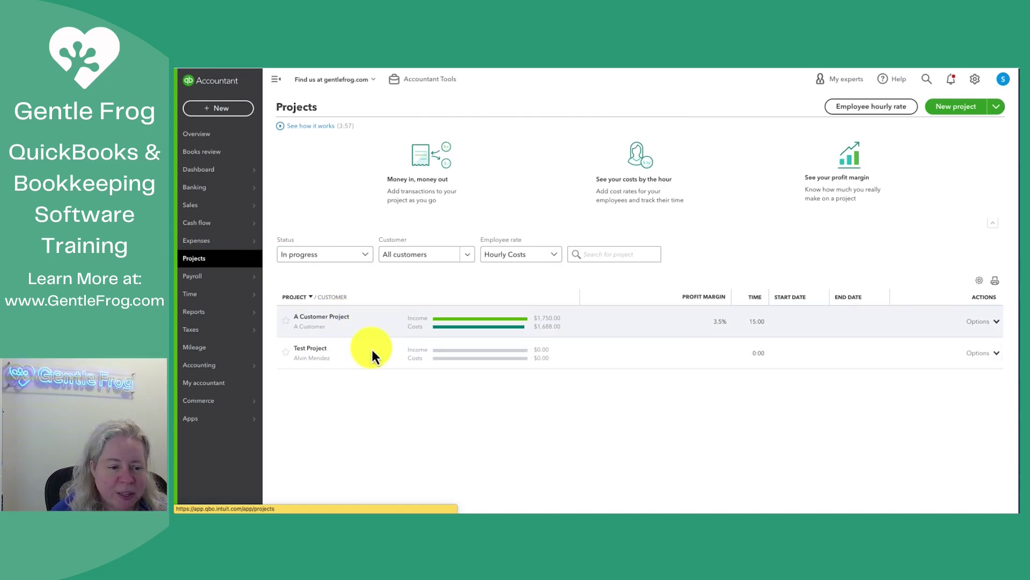
left_click(371, 332)
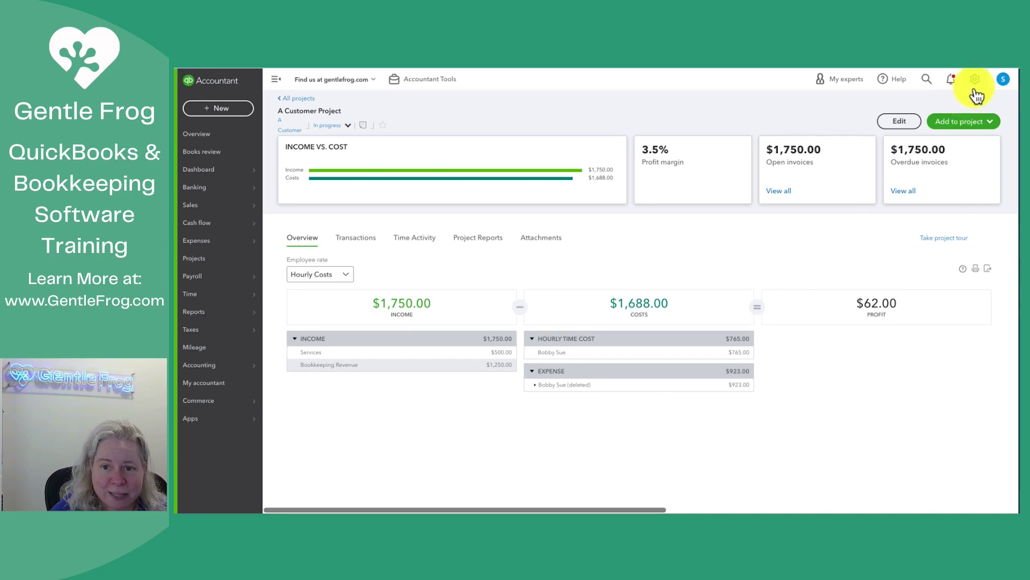
Step: Go from the gear menu to Account and Settings, then to its Advanced section
left_click(974, 79)
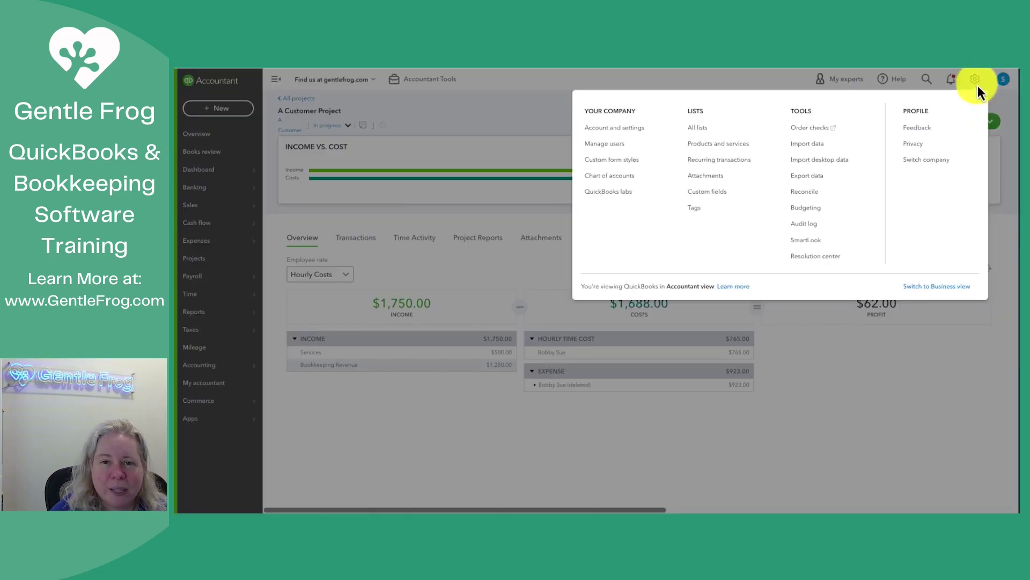
left_click(594, 133)
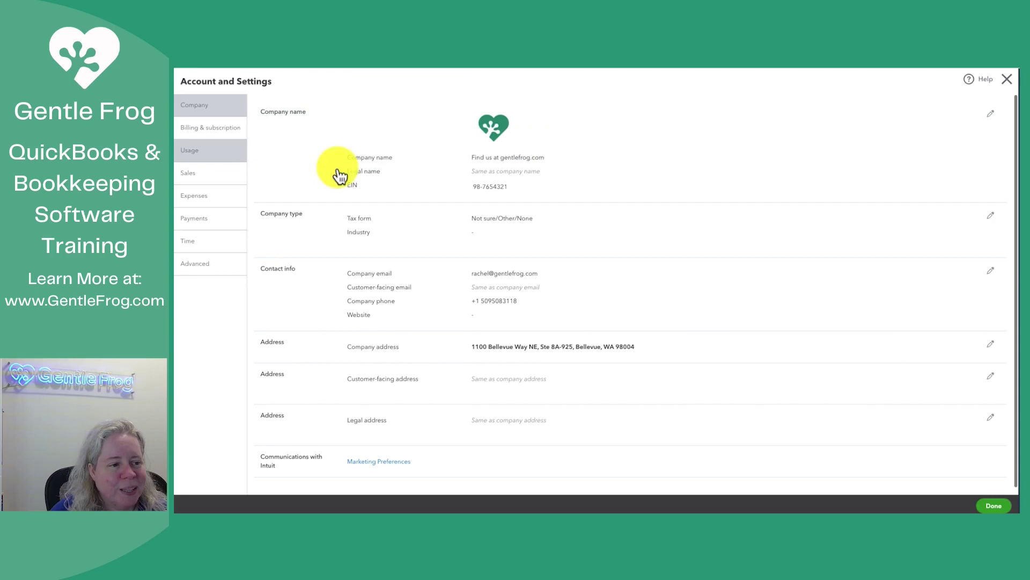
left_click(199, 196)
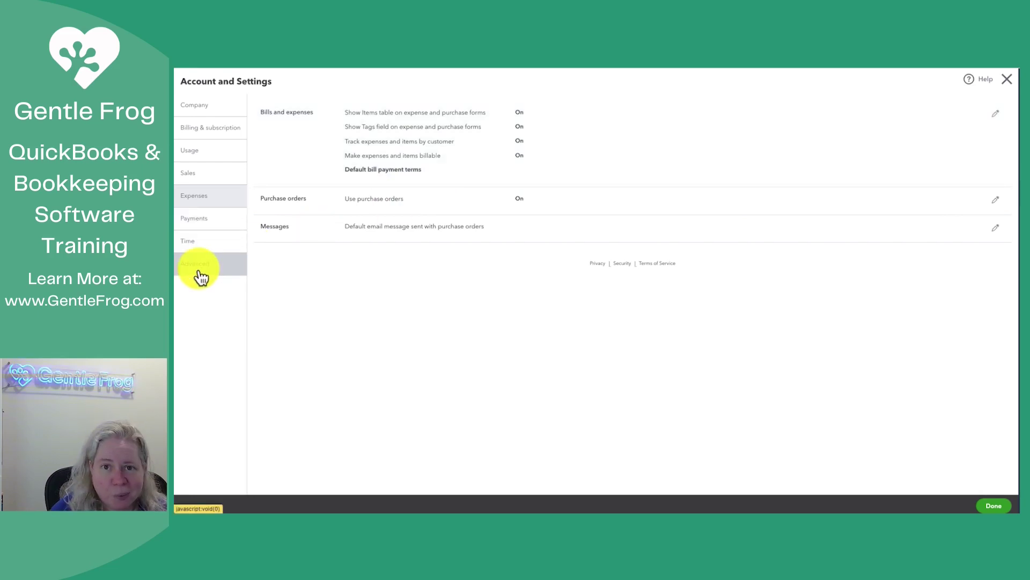
left_click(202, 266)
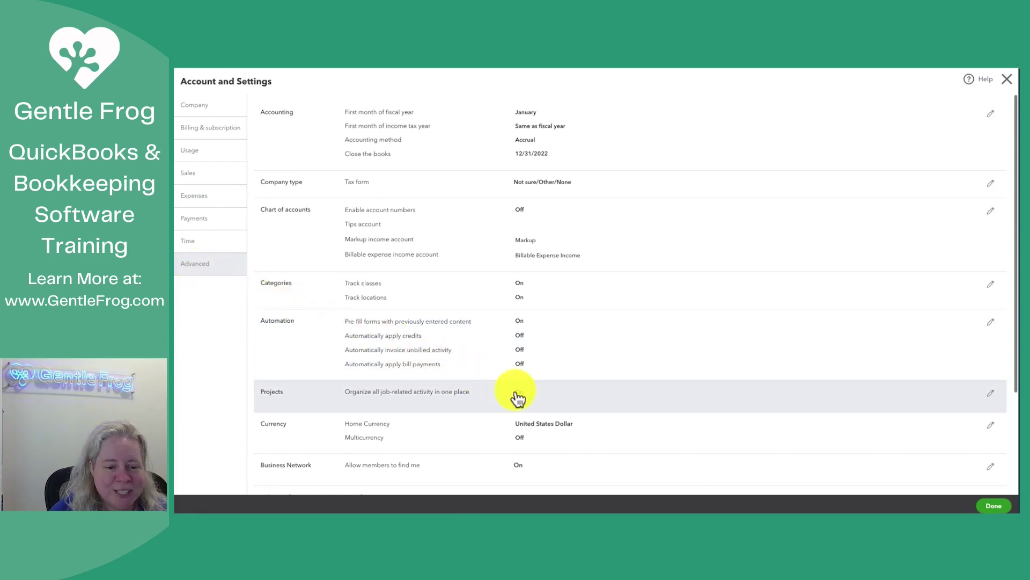
Step: Switch off the Projects preference for organizing job-related activity and save it
left_click(518, 397)
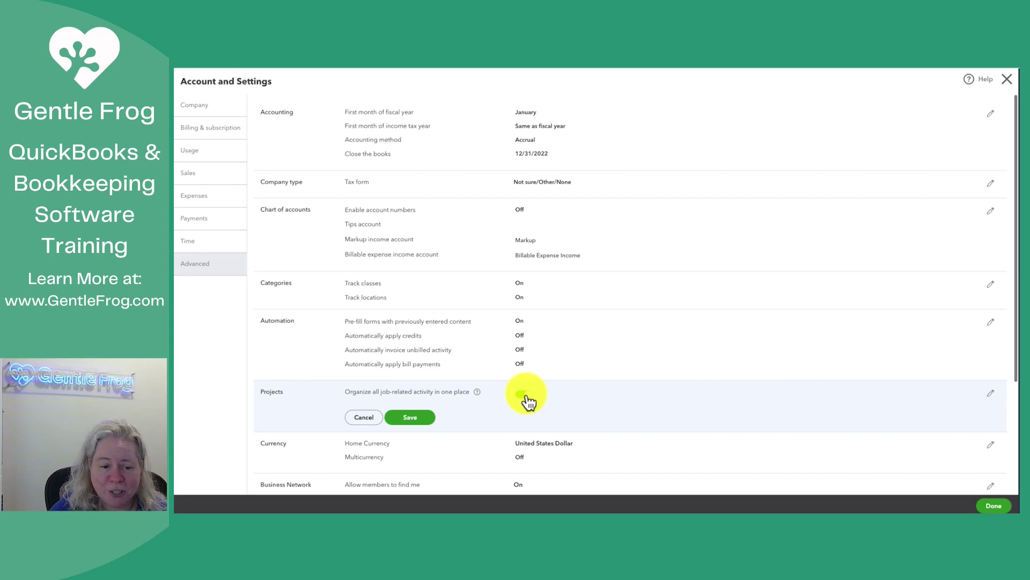
left_click(523, 395)
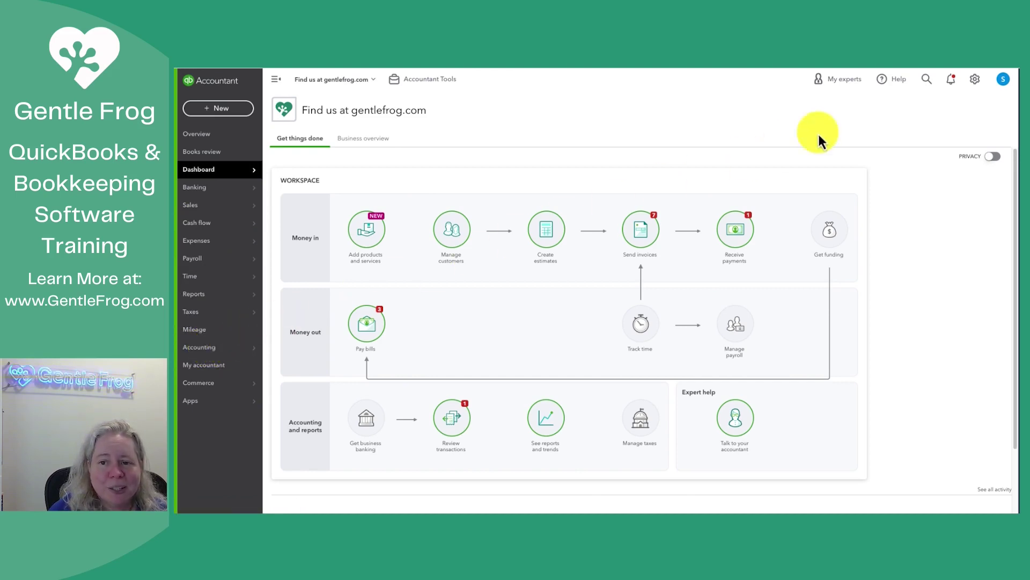
Step: Switch the Projects preference back on in Advanced settings and close Account and Settings
left_click(975, 79)
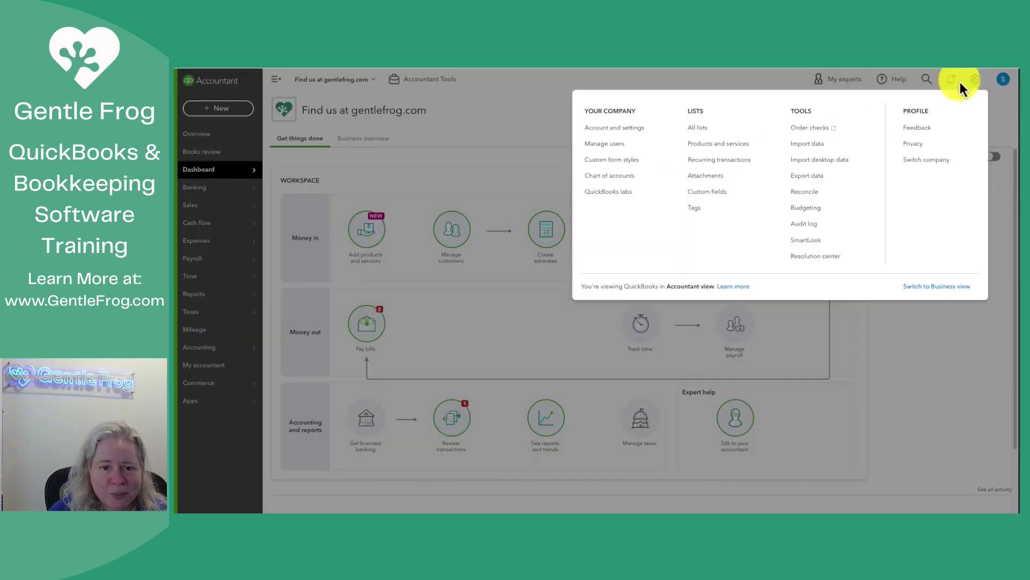
left_click(629, 132)
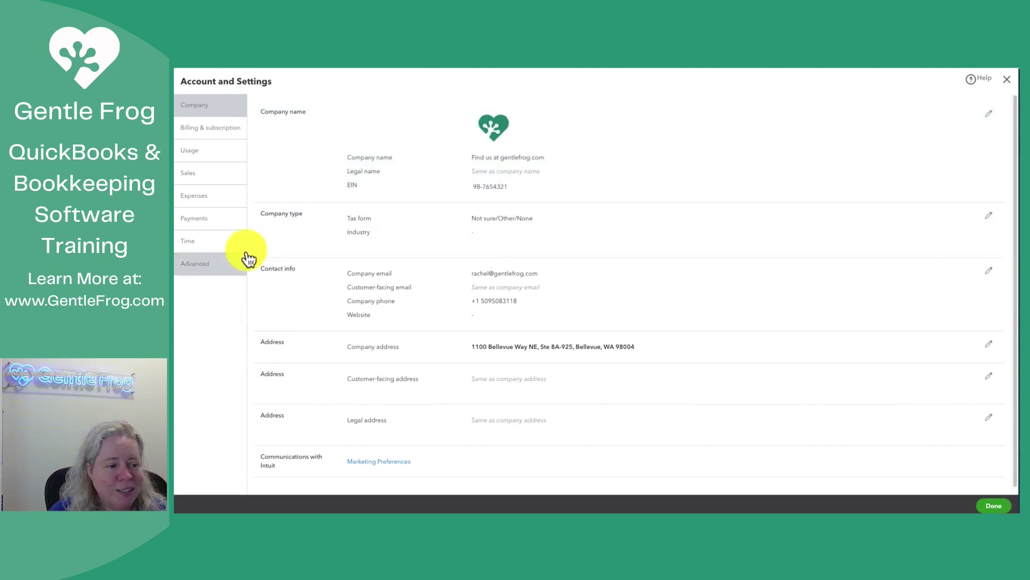
left_click(202, 266)
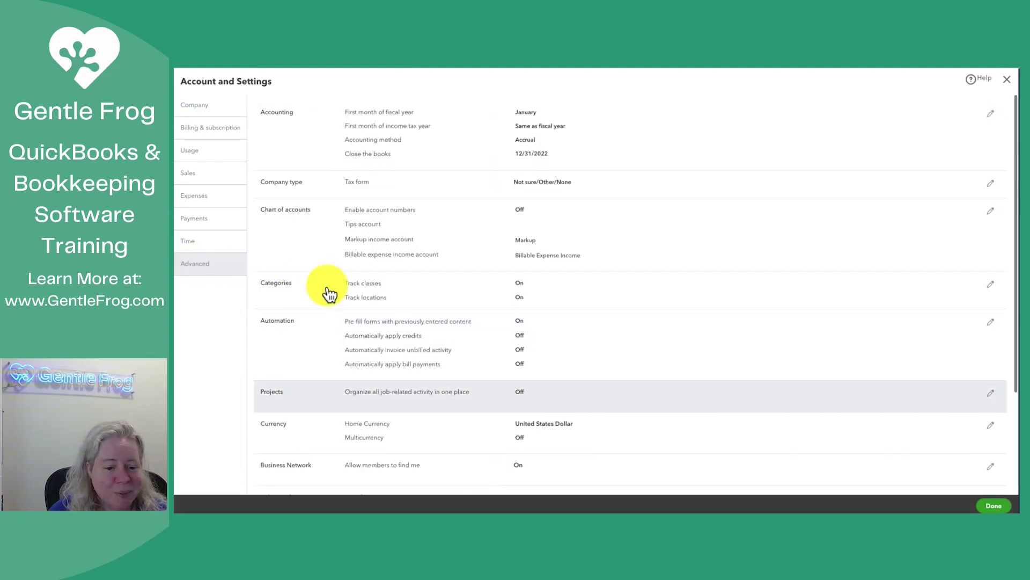
left_click(990, 392)
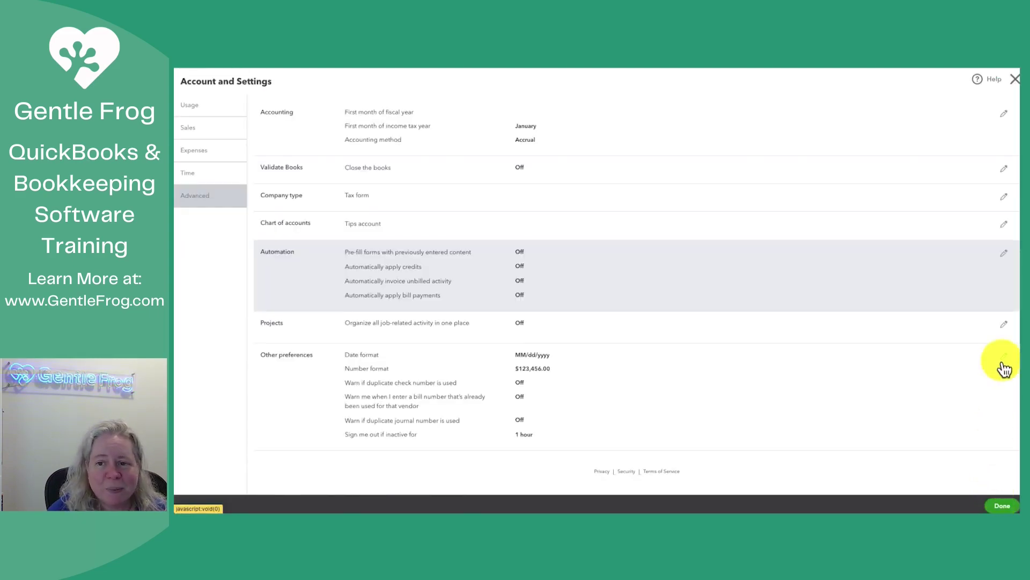
left_click(1015, 80)
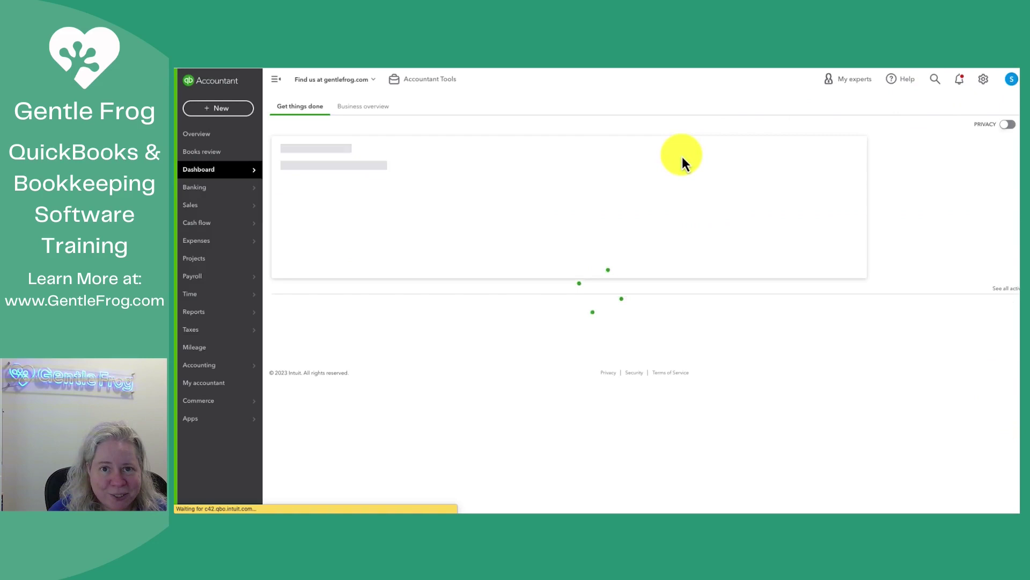